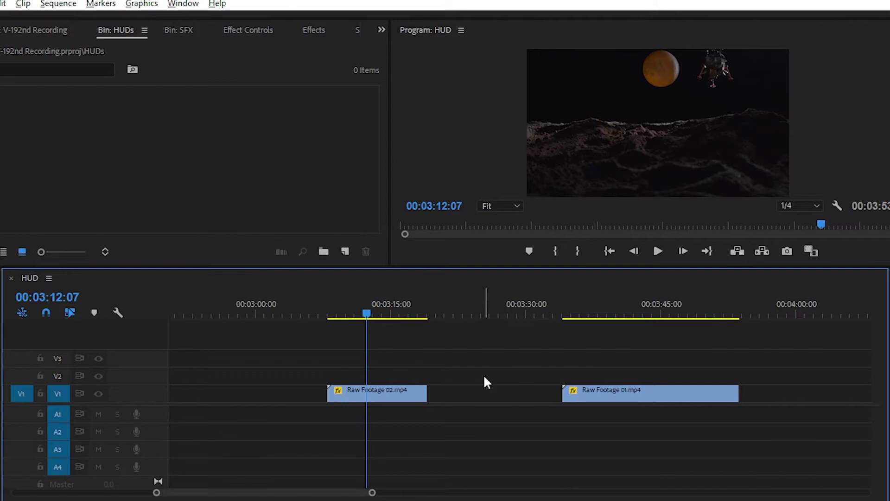
# Scrub the playhead through the Raw Footage 02 moon clip on the timeline.
pyautogui.click(387, 394)
pyautogui.moveTo(371, 306); pyautogui.dragTo(398, 312)
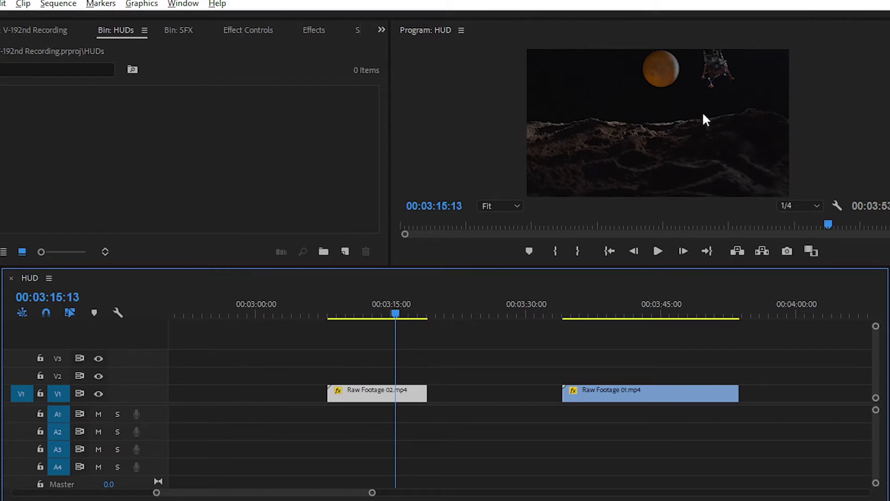
pyautogui.click(360, 312)
# Import HUD-01 through HUD-05 from the Raw folder into the HUDs bin.
pyautogui.click(246, 153)
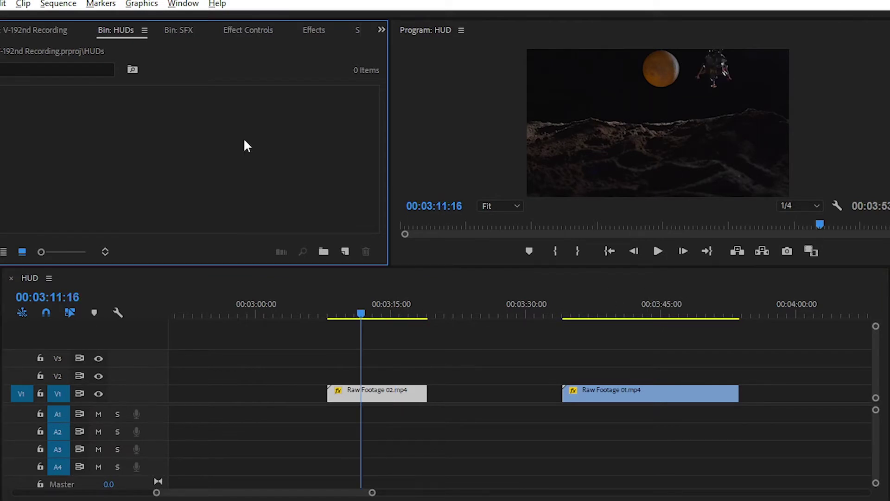
pyautogui.rightClick(240, 132)
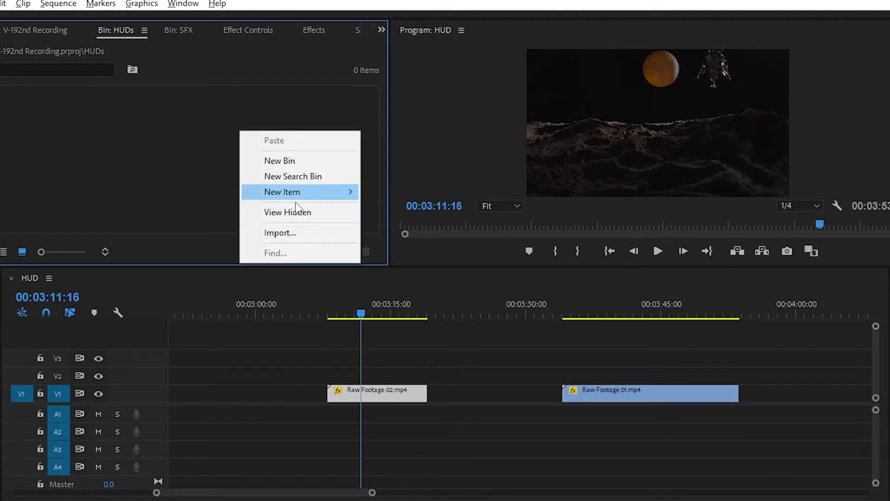
pyautogui.click(279, 233)
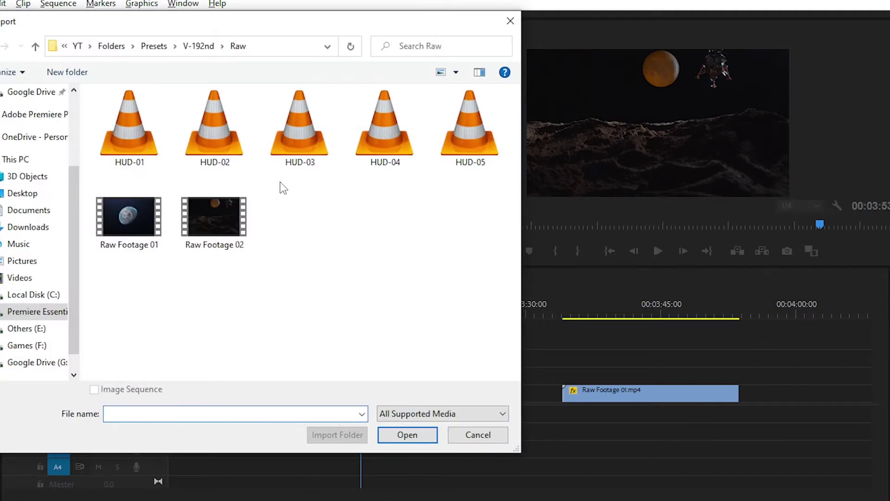
pyautogui.moveTo(254, 27)
pyautogui.mouseDown()
pyautogui.moveTo(282, 29)
pyautogui.moveTo(264, 27)
pyautogui.mouseUp()
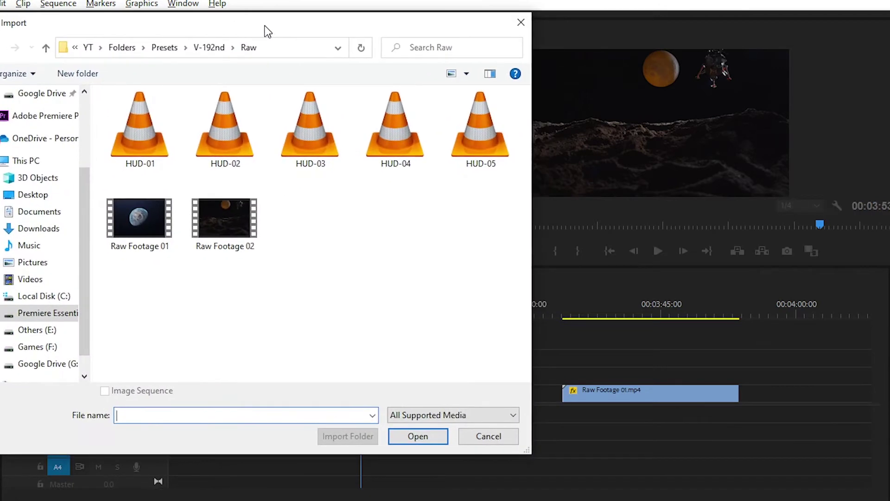
pyautogui.click(151, 127)
pyautogui.moveTo(524, 124); pyautogui.dragTo(159, 144)
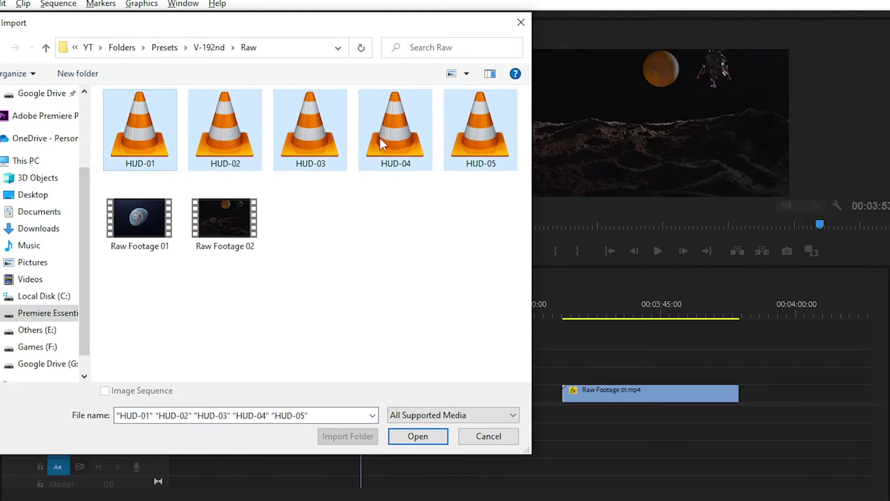
pyautogui.click(415, 437)
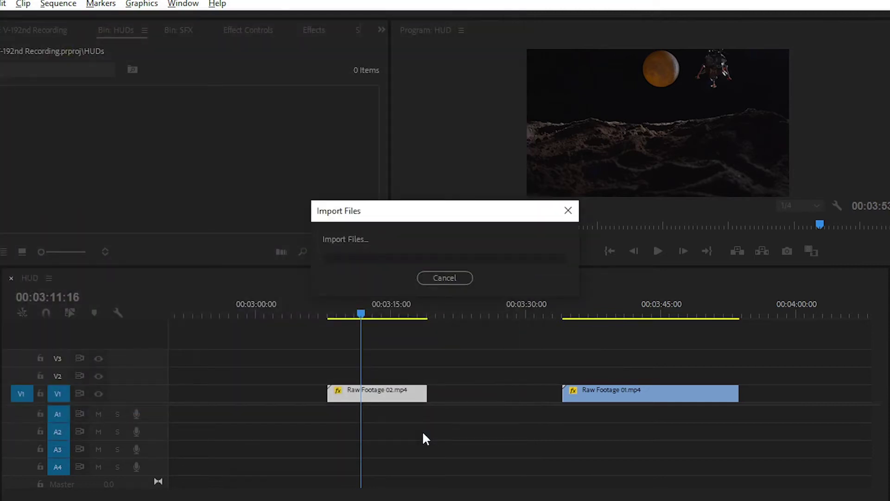
pyautogui.click(316, 200)
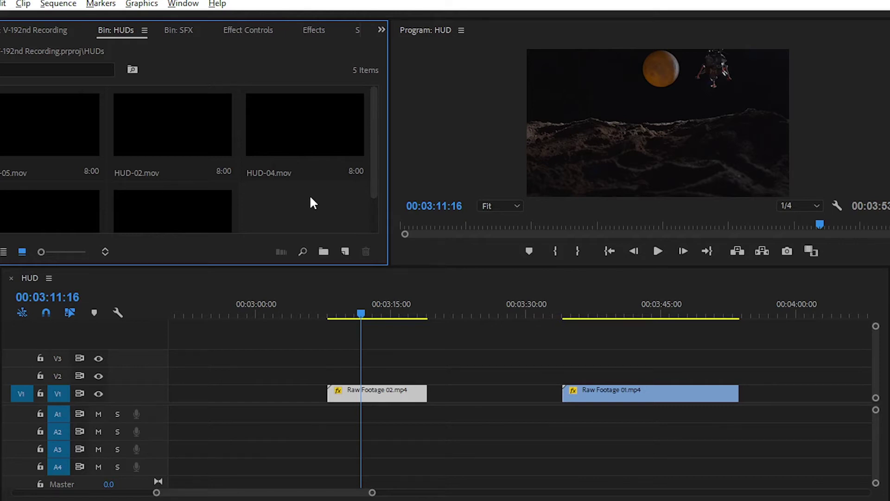
# Place HUD-05.mov on track V2 above the Raw Footage 02 moon clip.
pyautogui.click(62, 141)
pyautogui.moveTo(36, 130); pyautogui.dragTo(357, 374)
pyautogui.press('=')
pyautogui.press('=')
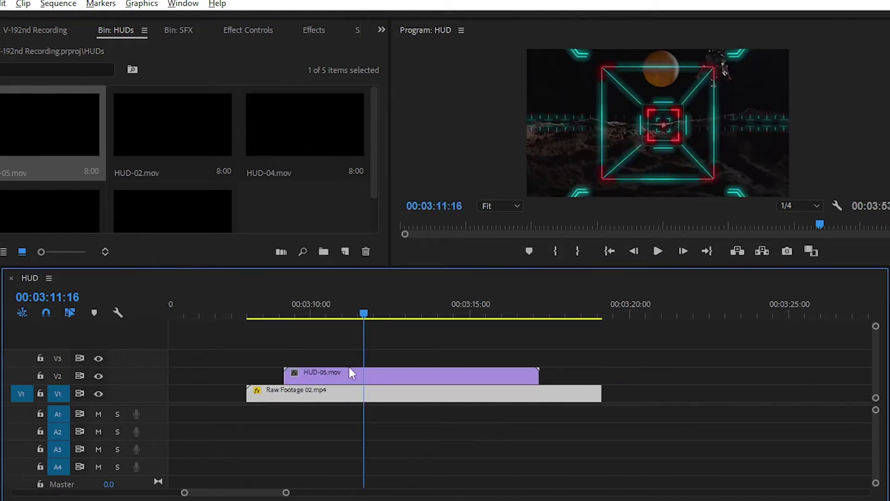
# Set HUD-05's Motion Scale to 50, then preview it enlarged and restore the view.
pyautogui.click(356, 371)
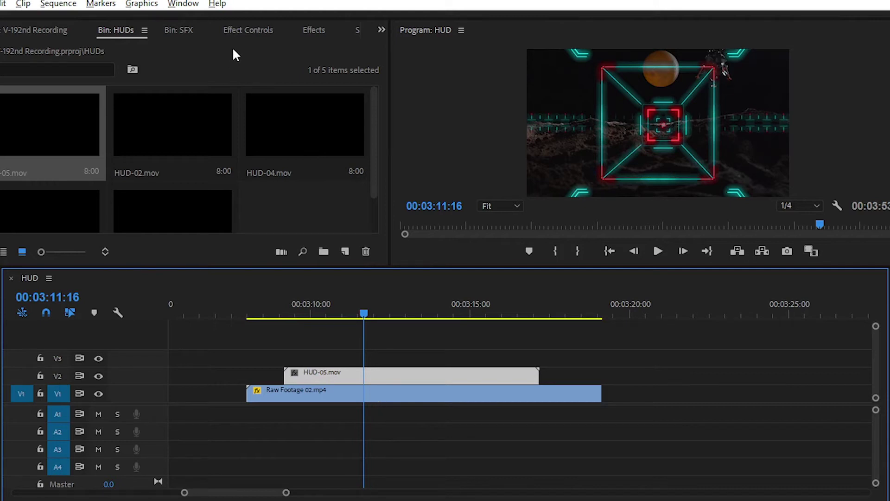
pyautogui.click(249, 31)
pyautogui.click(112, 117)
pyautogui.write('50')
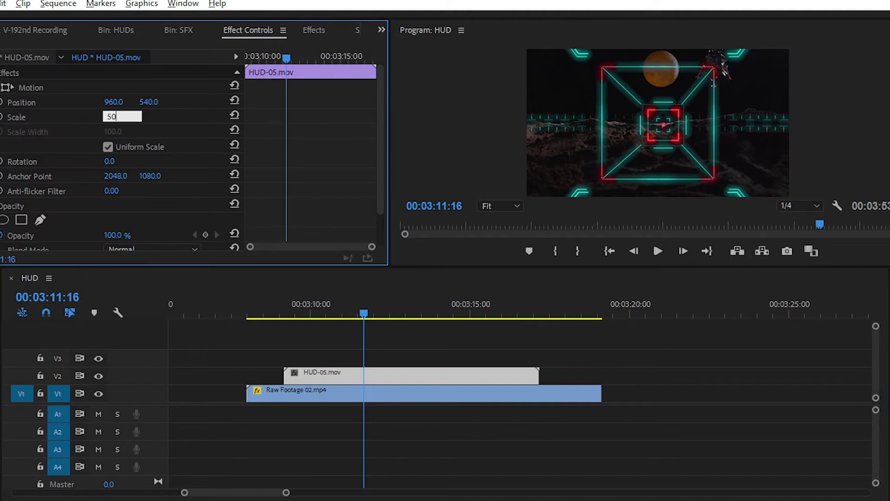
pyautogui.press('Return')
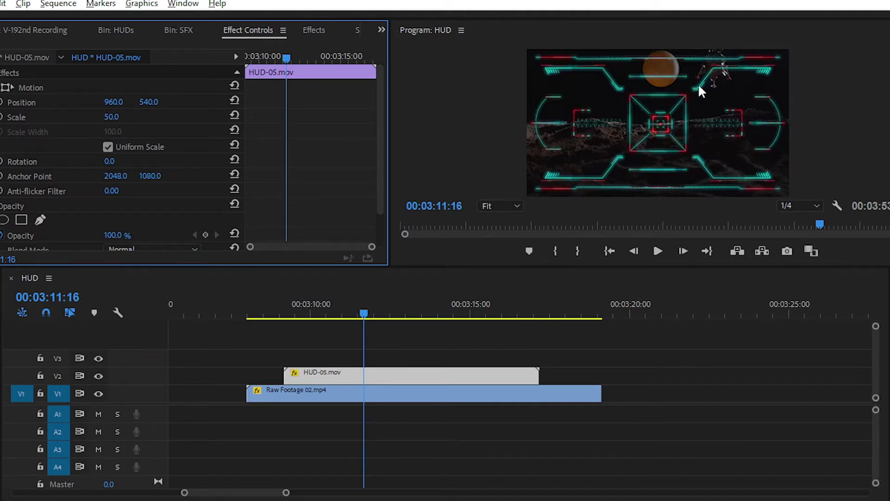
pyautogui.press('`')
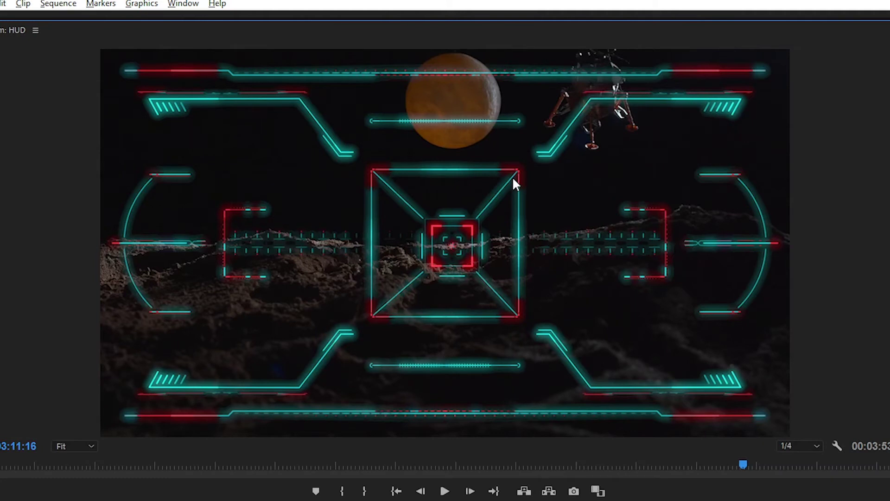
pyautogui.press('`')
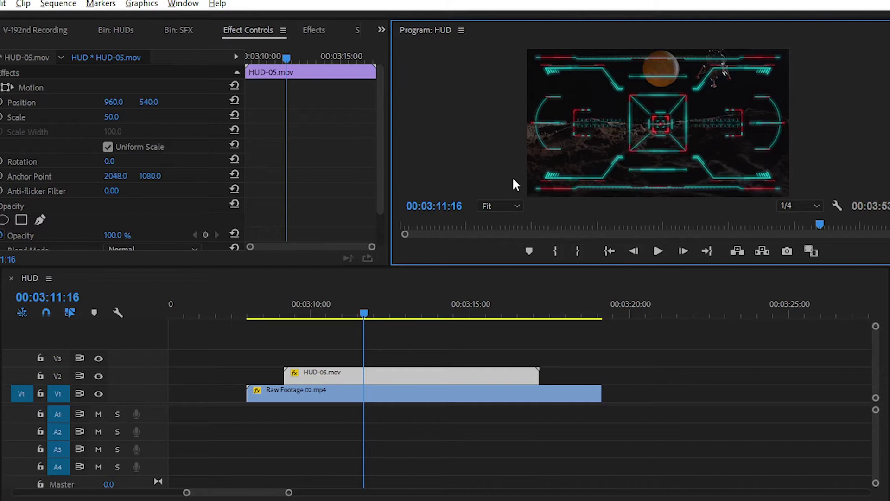
pyautogui.click(298, 314)
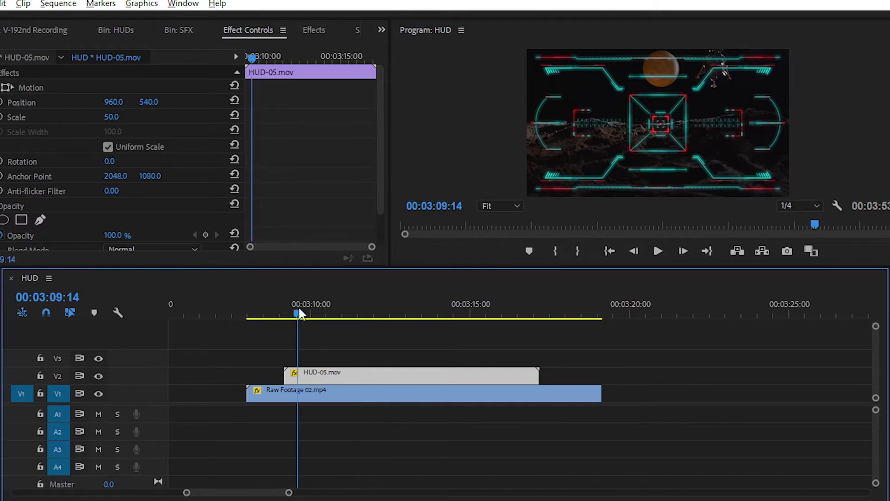
pyautogui.scroll(-2, 244, 219)
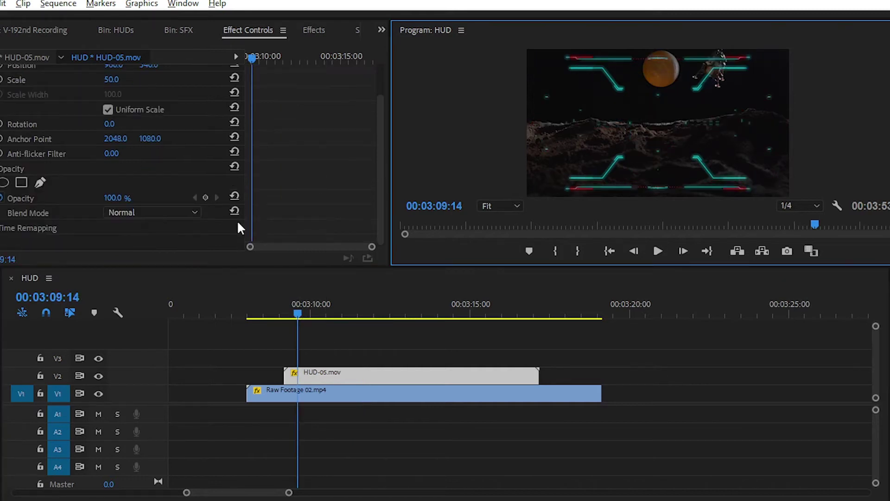
pyautogui.click(135, 218)
pyautogui.click(140, 212)
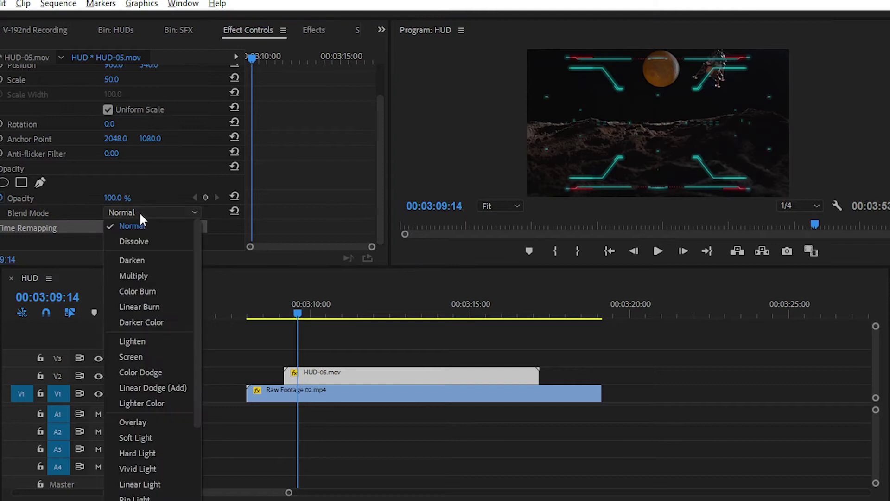
pyautogui.scroll(-3, 153, 288)
pyautogui.scroll(3, 154, 289)
pyautogui.scroll(-3, 154, 289)
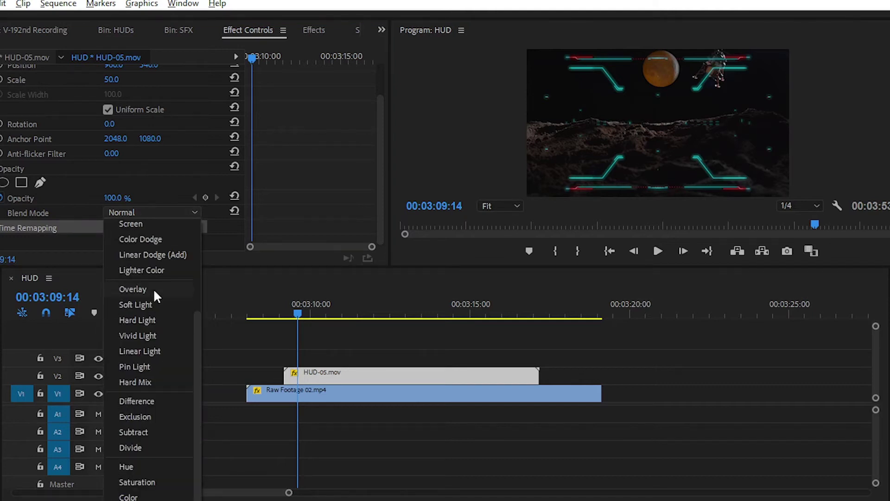
pyautogui.scroll(3, 154, 287)
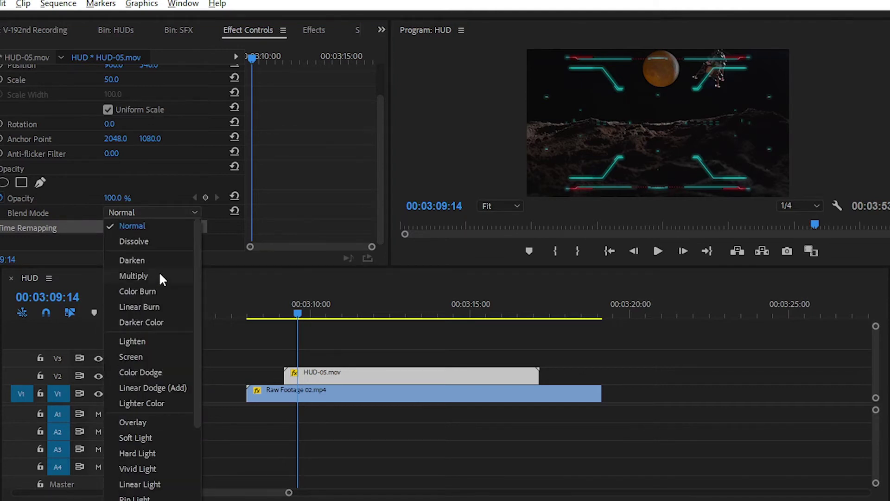
pyautogui.click(247, 314)
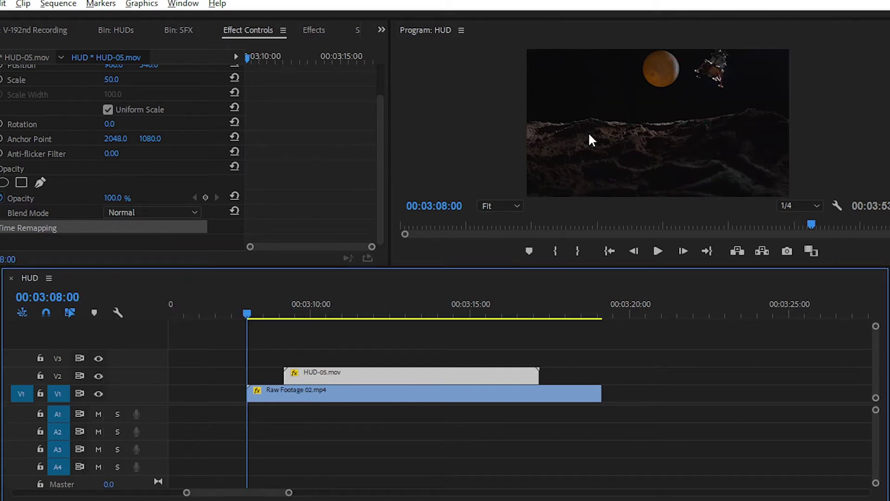
# Place Subdrop Low + High 07 on track A1 at 03:09 and shorten its end.
pyautogui.click(121, 28)
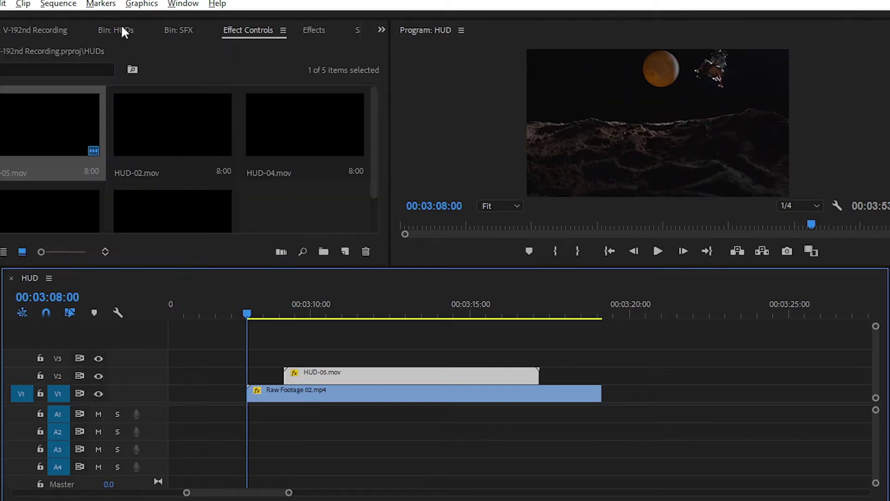
pyautogui.hotkey('shift', '2')
pyautogui.click(29, 38)
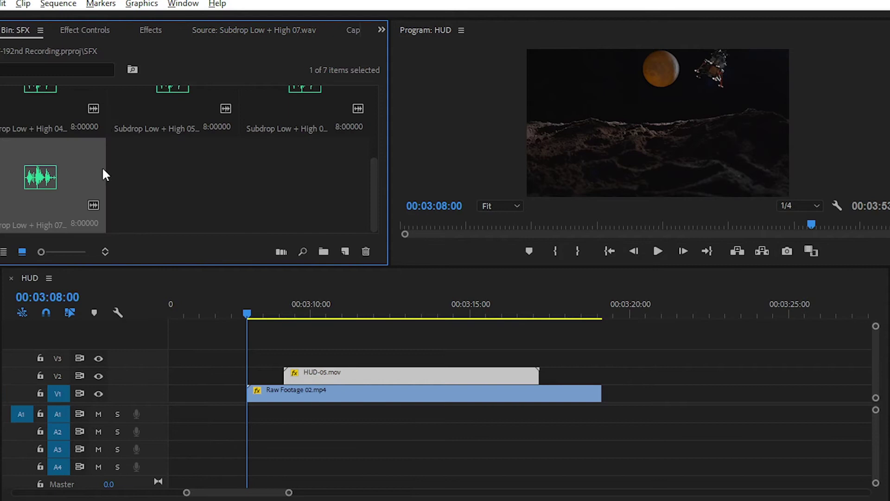
pyautogui.moveTo(44, 175); pyautogui.dragTo(289, 413)
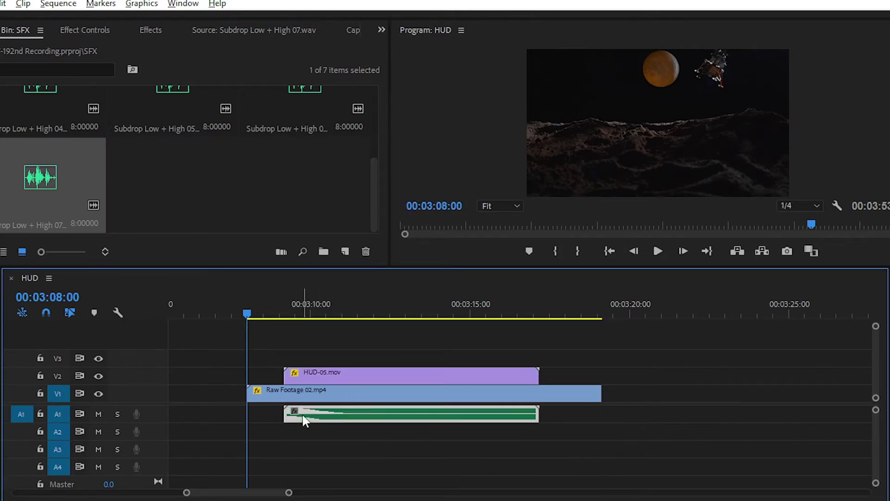
pyautogui.moveTo(530, 412); pyautogui.dragTo(351, 413)
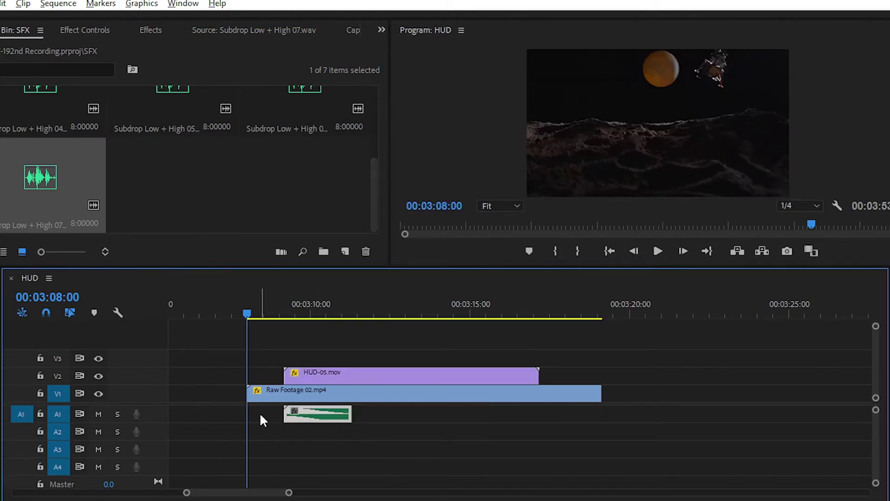
# Play the sequence from about 03:08:22 and stop at HUD-05's start.
pyautogui.keyDown('alt'); pyautogui.scroll(2, 260, 413); pyautogui.keyUp('alt')
pyautogui.keyDown('alt'); pyautogui.scroll(1, 307, 418); pyautogui.keyUp('alt')
pyautogui.click(285, 312)
pyautogui.press('space')
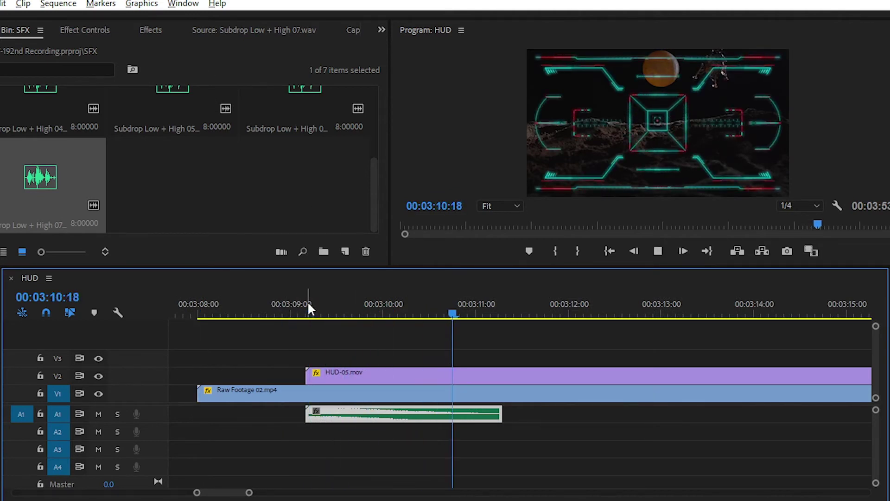
pyautogui.click(311, 314)
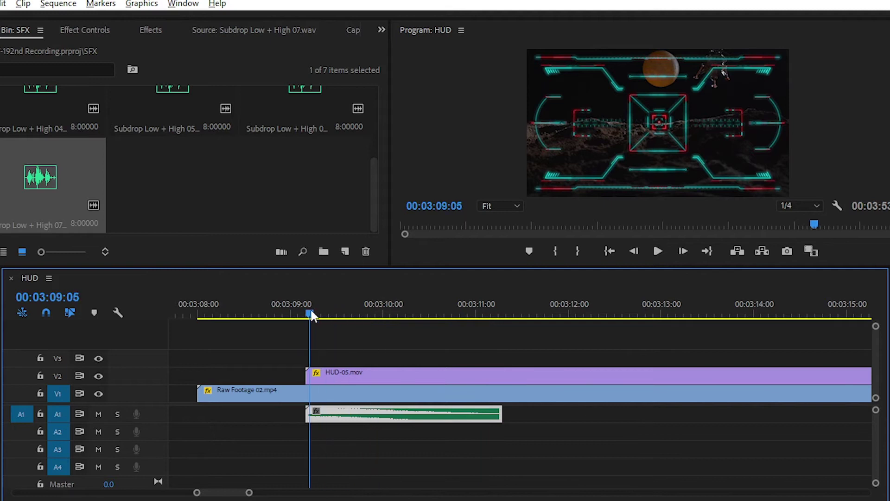
# Apply a shortened Constant Power fade-in to the start of the Subdrop sound on A1.
pyautogui.click(151, 31)
pyautogui.click(37, 48)
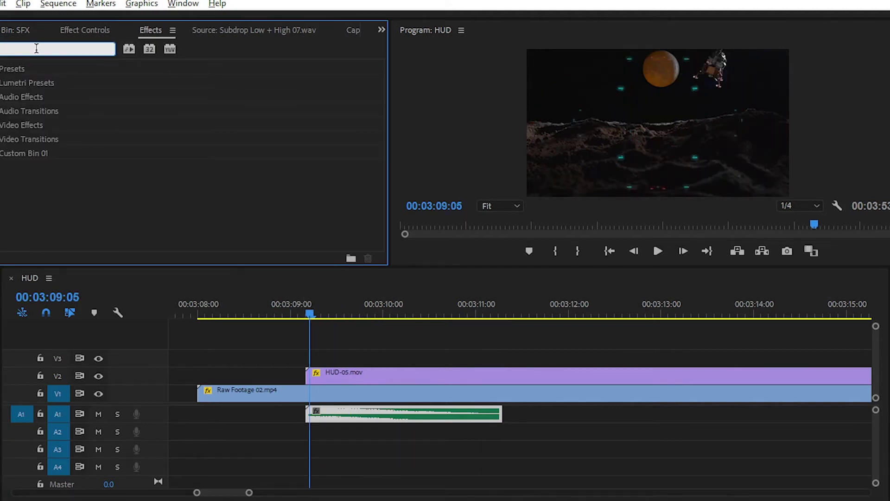
pyautogui.write('sta')
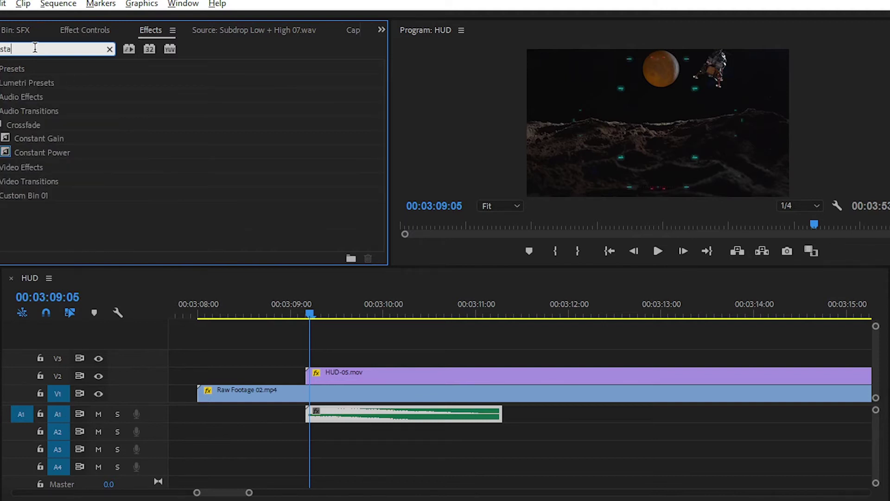
pyautogui.moveTo(42, 153); pyautogui.dragTo(320, 417)
pyautogui.moveTo(398, 412); pyautogui.dragTo(344, 411)
# Play back from just before HUD-05 to hear the faded-in sound.
pyautogui.moveTo(293, 304); pyautogui.dragTo(283, 304)
pyautogui.click(330, 374)
pyautogui.click(353, 414)
pyautogui.press('space')
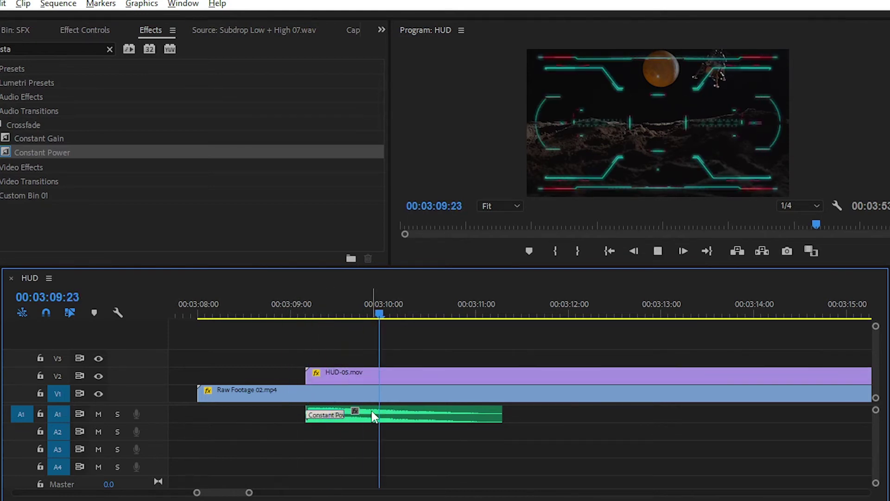
pyautogui.press('-')
pyautogui.press('-')
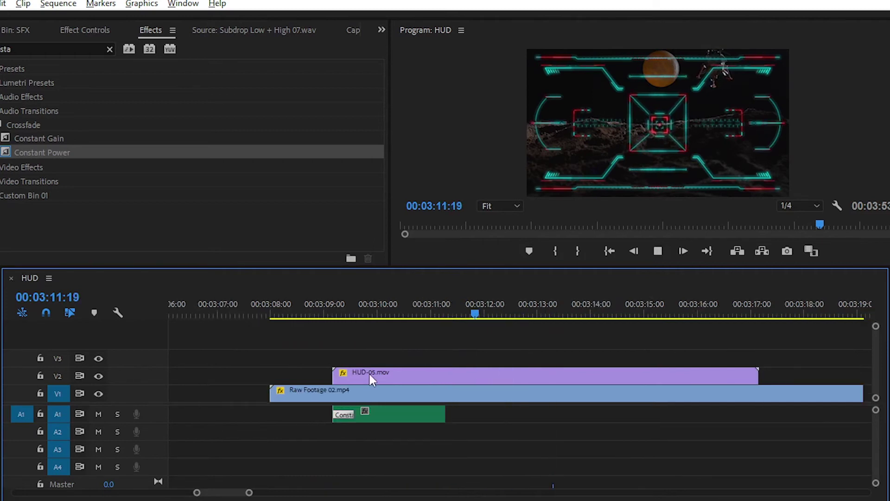
# Zoom the timeline out around 03:11:00 and narrow the timeline panel to show more sequence.
pyautogui.moveTo(495, 306); pyautogui.dragTo(332, 318)
pyautogui.press('-')
pyautogui.press('-')
pyautogui.moveTo(887, 332); pyautogui.dragTo(829, 334)
pyautogui.press('-')
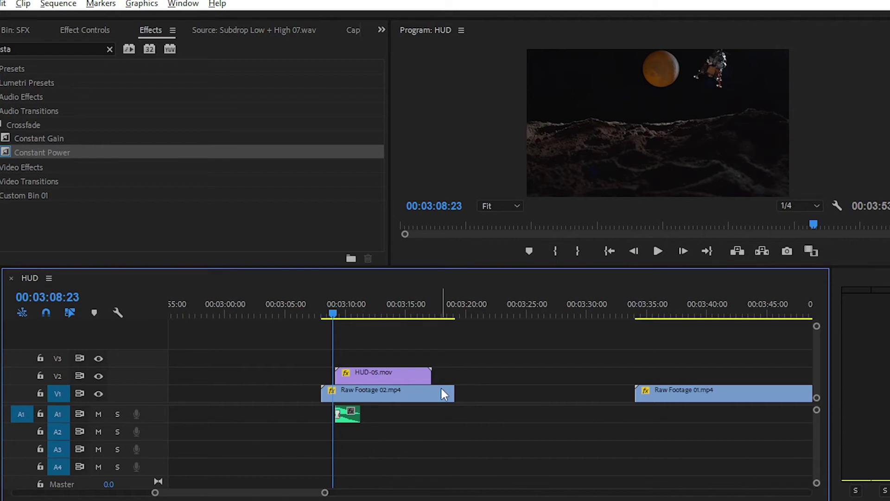
# Drag HUD-03.mov from the HUDs bin onto V2 above Raw Footage 01 near 03:40.
pyautogui.press('-')
pyautogui.click(525, 312)
pyautogui.click(561, 396)
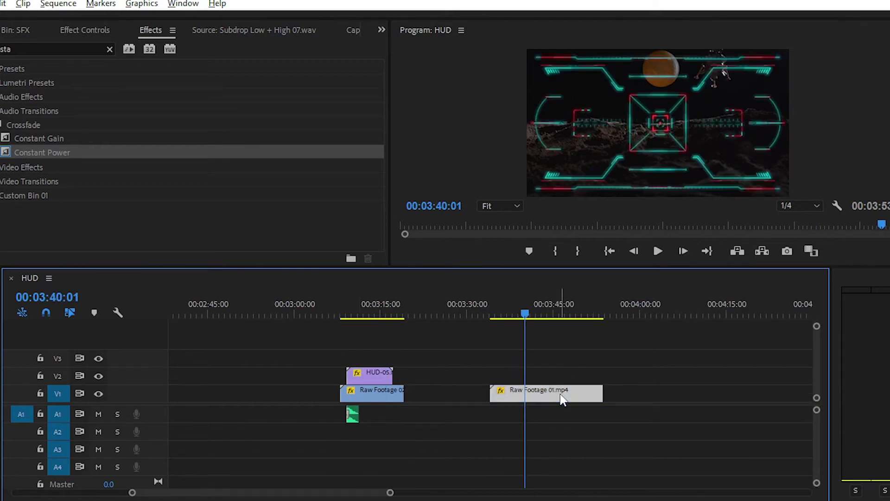
pyautogui.press('=')
pyautogui.press('=')
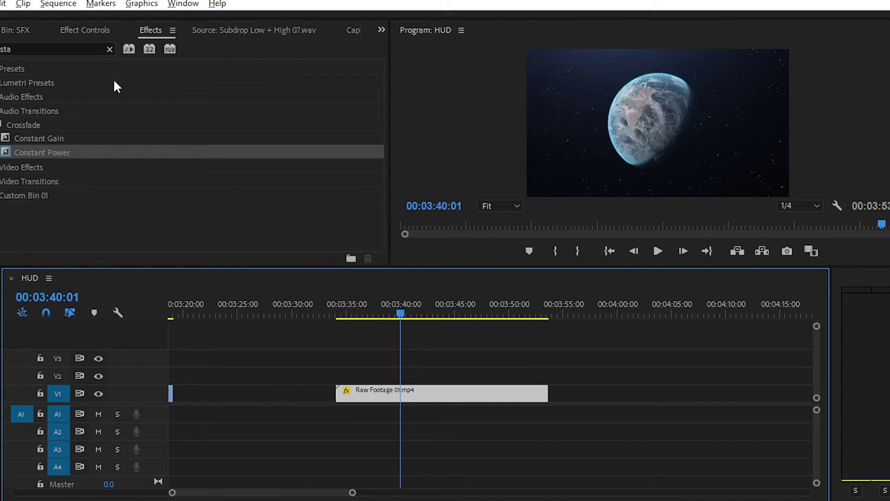
pyautogui.click(20, 30)
pyautogui.click(2, 29)
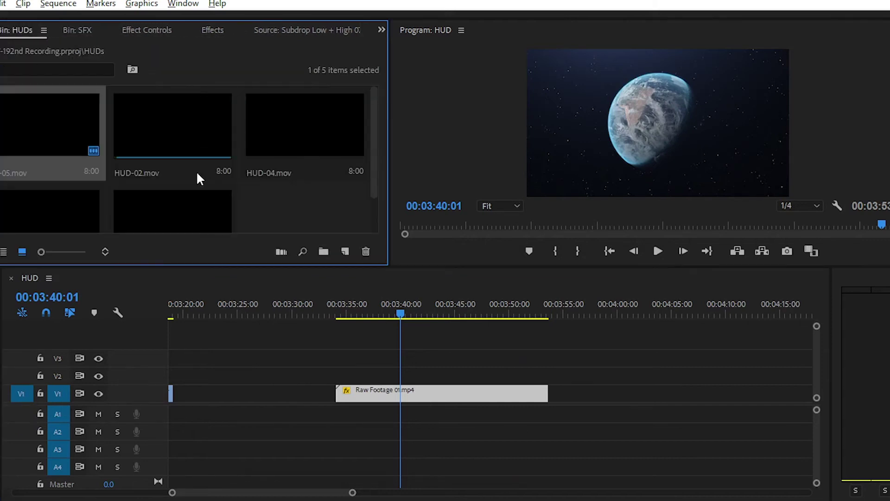
pyautogui.scroll(-1, 202, 174)
pyautogui.moveTo(163, 188); pyautogui.dragTo(423, 377)
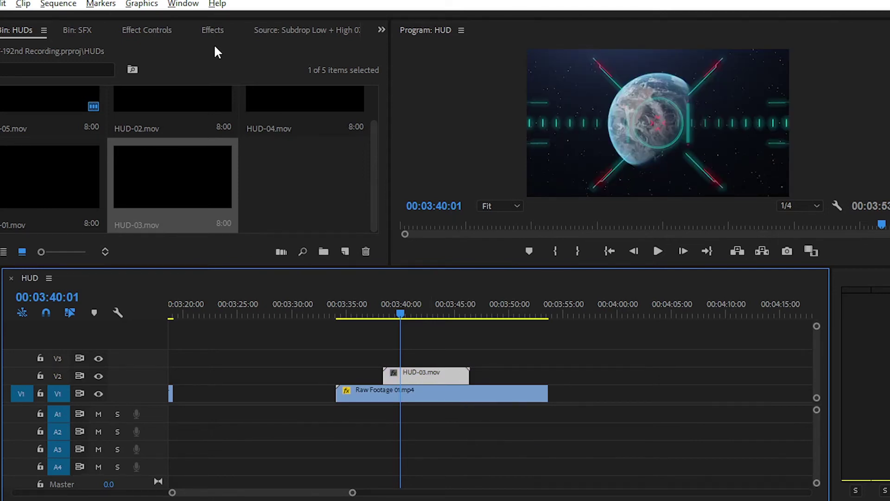
# Set HUD-03's Motion Scale to 50 and park the playhead at 03:37:06.
pyautogui.click(153, 33)
pyautogui.click(122, 116)
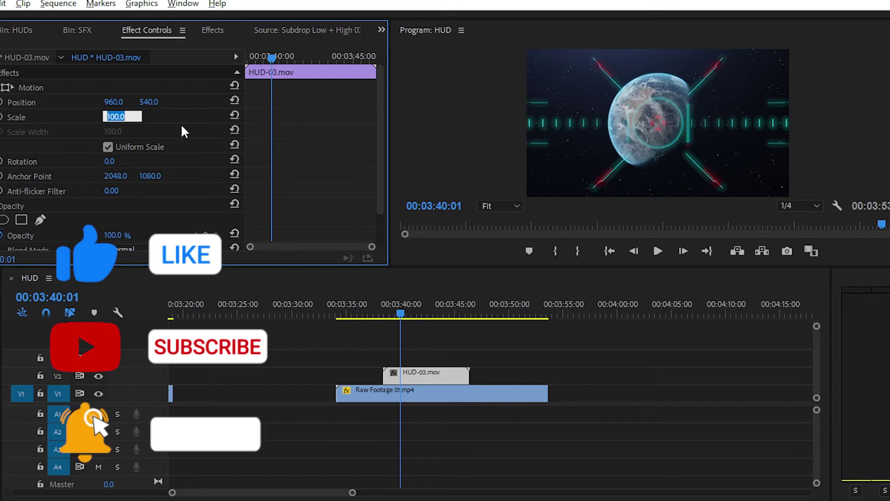
pyautogui.write('50')
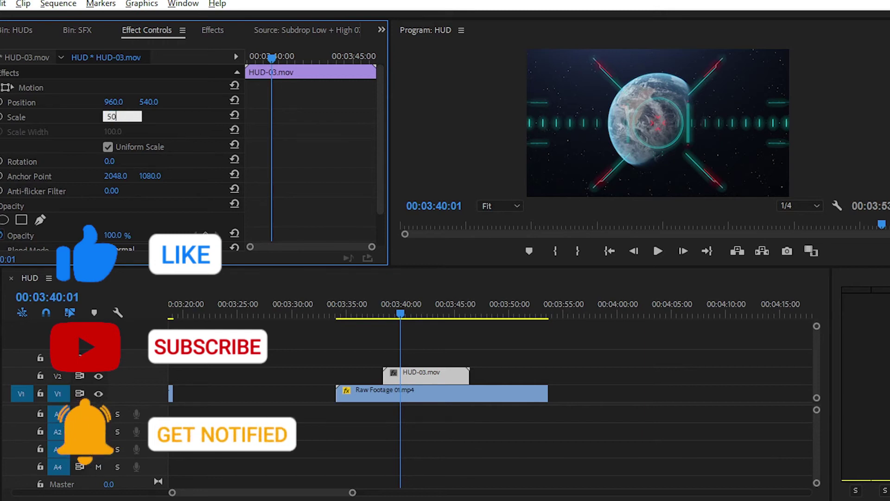
pyautogui.press('Return')
pyautogui.click(383, 313)
pyautogui.moveTo(384, 314); pyautogui.dragTo(370, 314)
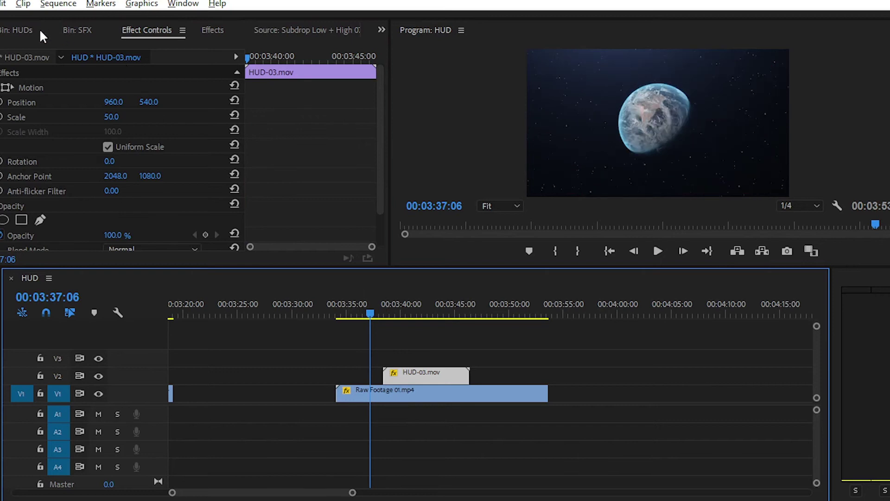
# Add Subdrop Low + High 02 to track A1 under HUD-03 and shorten it.
pyautogui.click(87, 31)
pyautogui.scroll(3, 184, 150)
pyautogui.moveTo(175, 125); pyautogui.dragTo(383, 413)
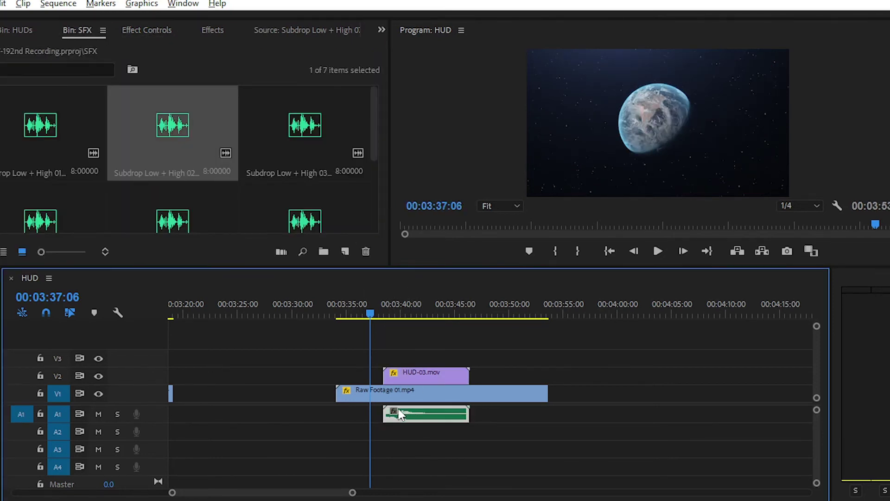
pyautogui.press('=')
pyautogui.moveTo(563, 409); pyautogui.dragTo(483, 413)
# Give the sound a Constant Power fade-in, extend its end slightly, and preview.
pyautogui.click(215, 31)
pyautogui.moveTo(34, 153); pyautogui.dragTo(392, 416)
pyautogui.press('=')
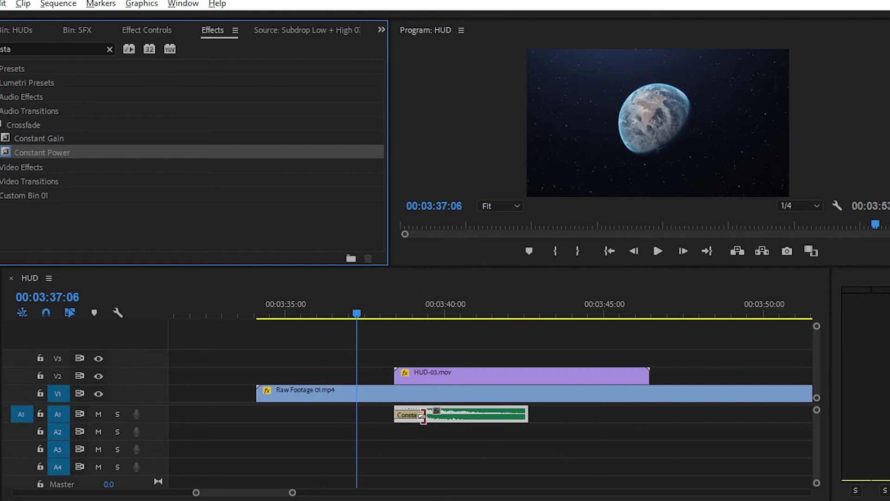
pyautogui.moveTo(528, 414); pyautogui.dragTo(534, 414)
pyautogui.press('space')
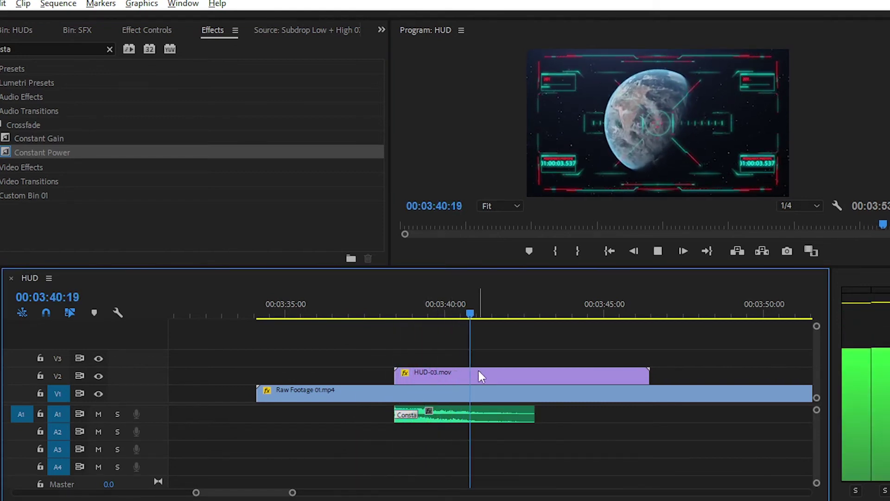
pyautogui.press('space')
pyautogui.click(493, 415)
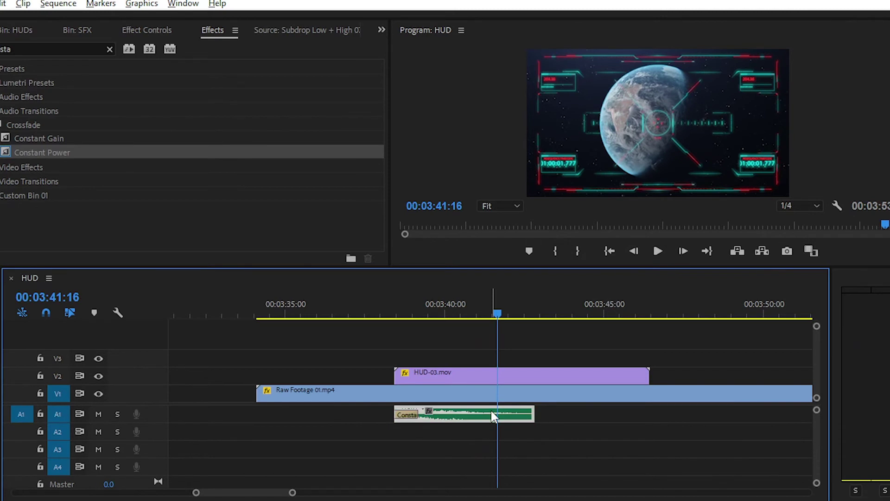
# Delete the Subdrop Low + High 02 clip from track A1 under HUD-03.
pyautogui.click(413, 306)
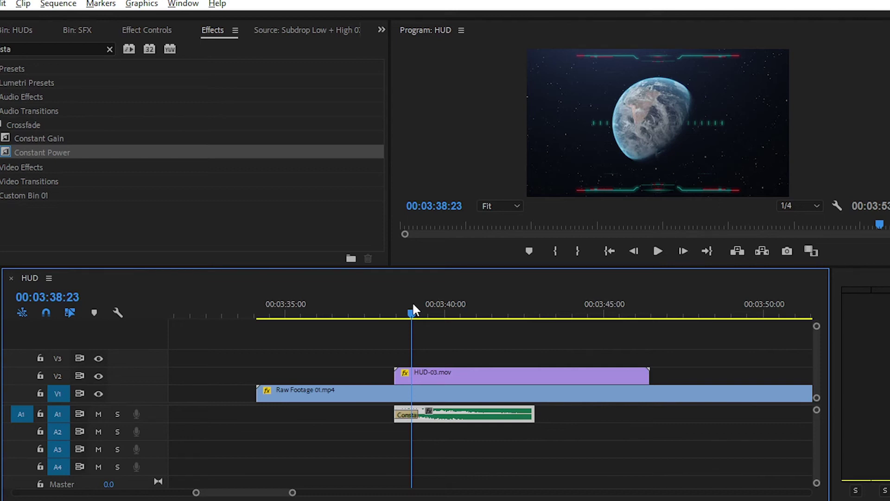
pyautogui.moveTo(411, 313); pyautogui.dragTo(385, 314)
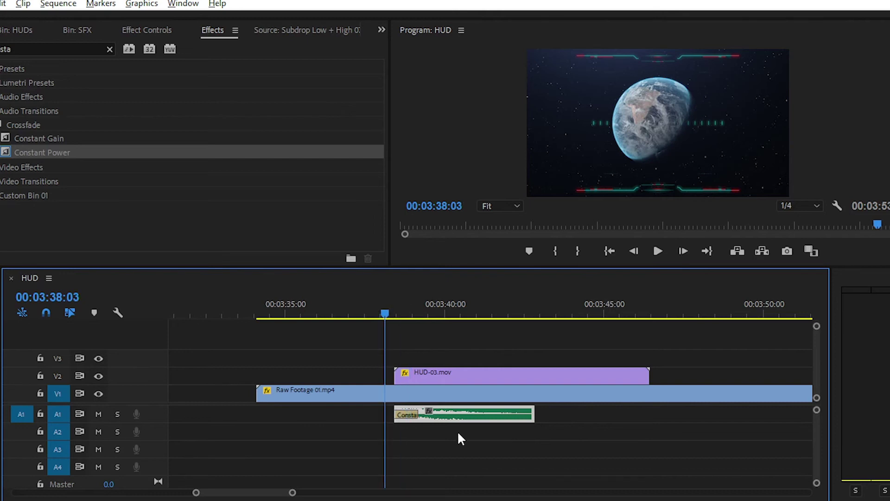
pyautogui.press('Delete')
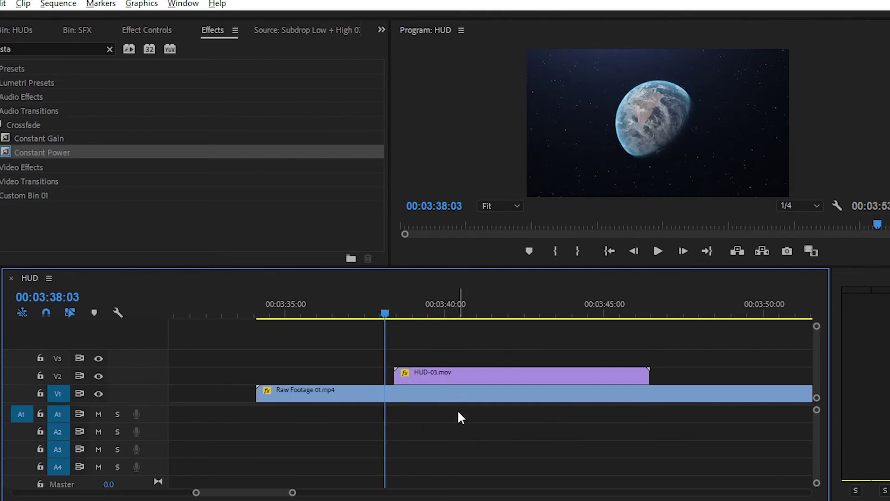
# Play the Earth footage with HUD-03 from 03:35:02, then zoom out to both HUD sections.
pyautogui.click(442, 378)
pyautogui.scroll(-2, 399, 381)
pyautogui.moveTo(388, 317); pyautogui.dragTo(330, 311)
pyautogui.press('space')
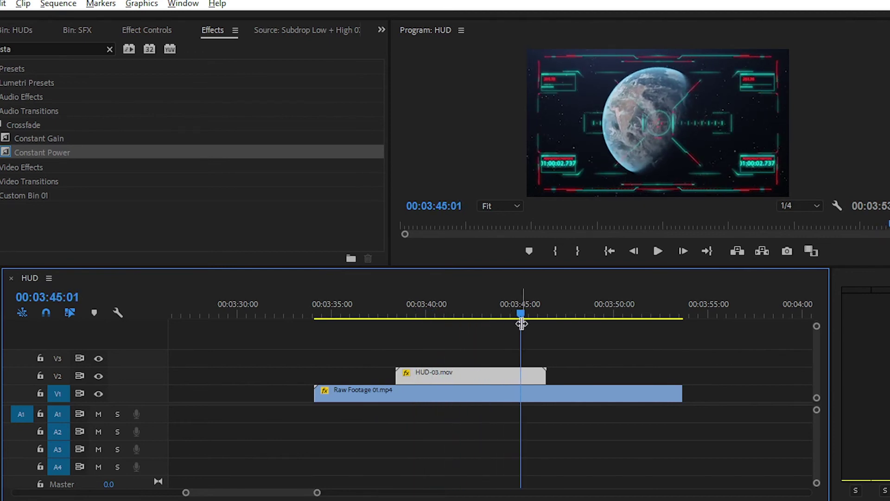
pyautogui.press('-')
pyautogui.press('-')
pyautogui.press('-')
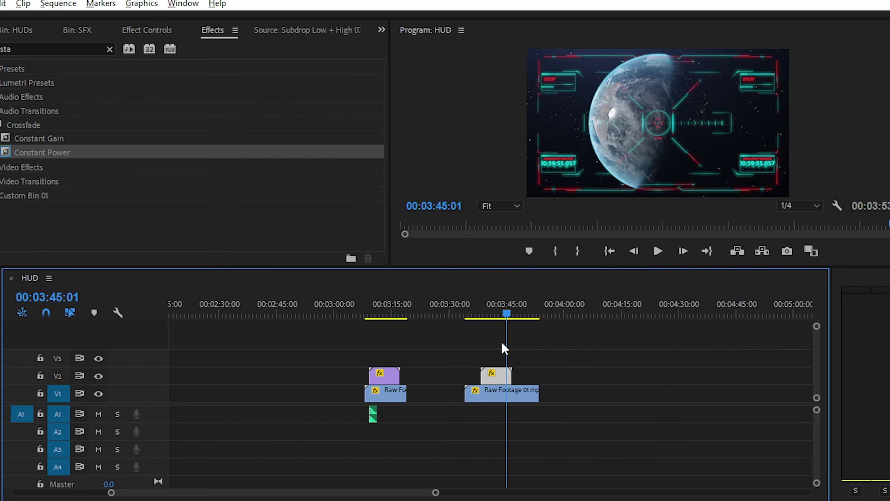
# Zoom the timeline in and move the playhead back to 00:03:37:12, just before HUD-03.
pyautogui.press('=')
pyautogui.press('=')
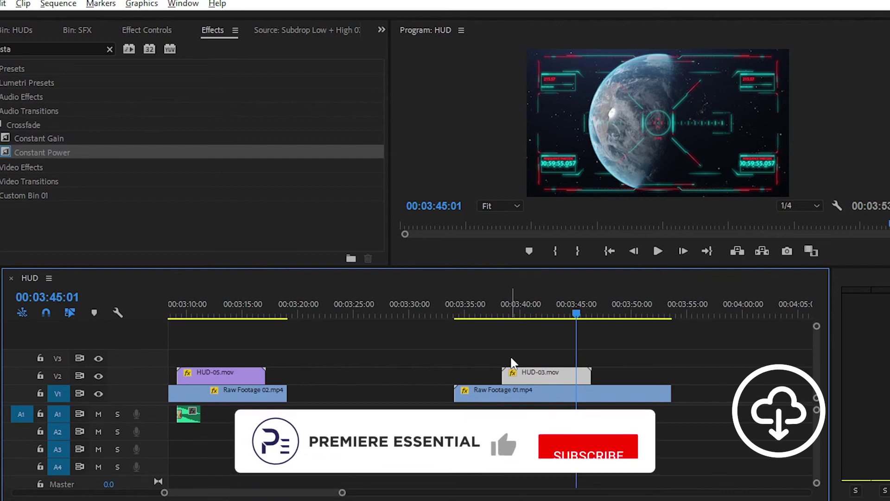
pyautogui.moveTo(504, 311); pyautogui.dragTo(493, 313)
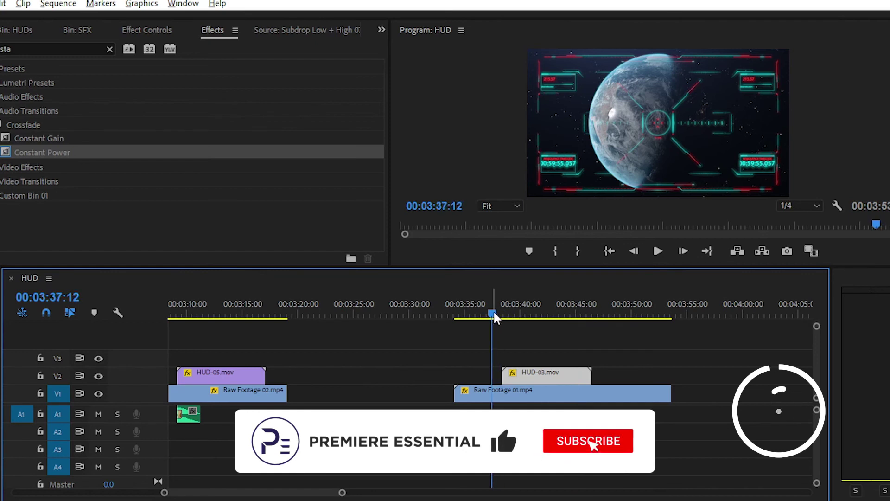